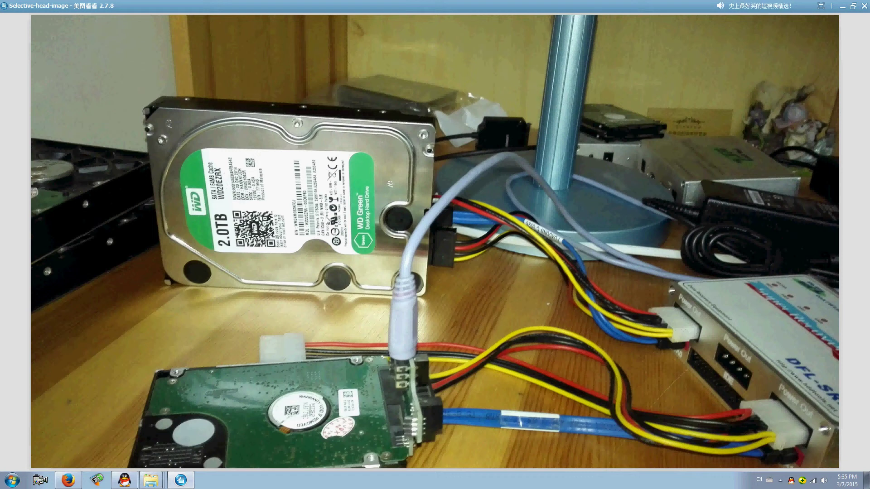
# Close the drive photo viewer and launch DFL-DE from the My DDP icon on channel SATA0
pyautogui.click(843, 7)
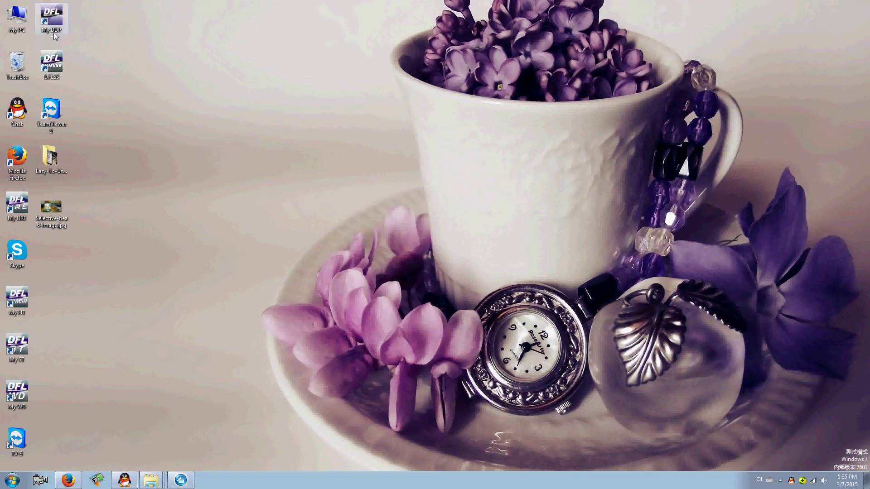
pyautogui.click(57, 19)
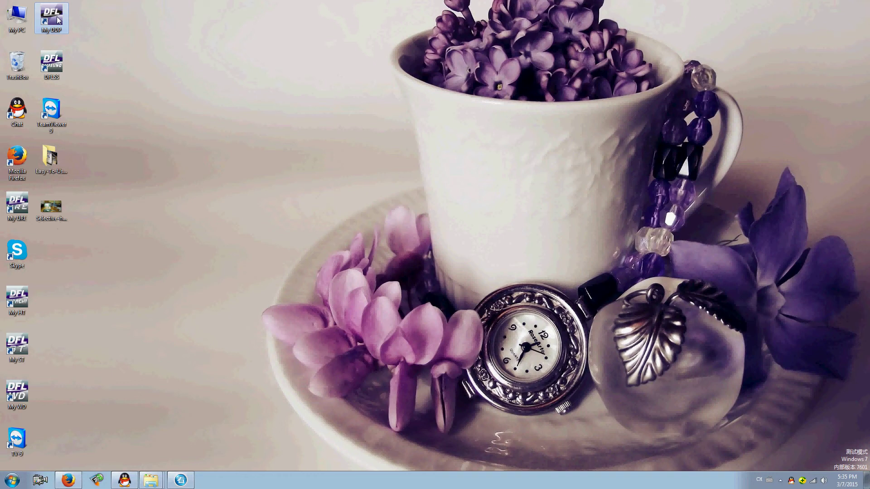
pyautogui.doubleClick(58, 20)
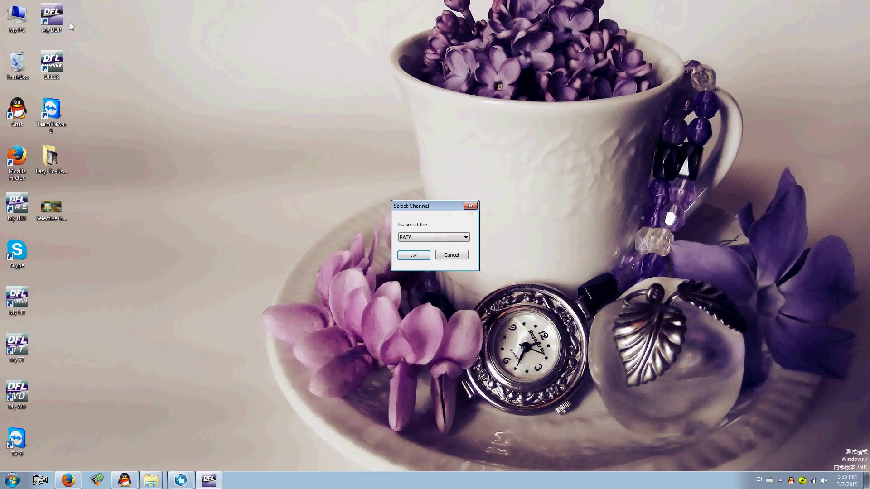
pyautogui.click(447, 236)
pyautogui.click(422, 252)
pyautogui.click(414, 254)
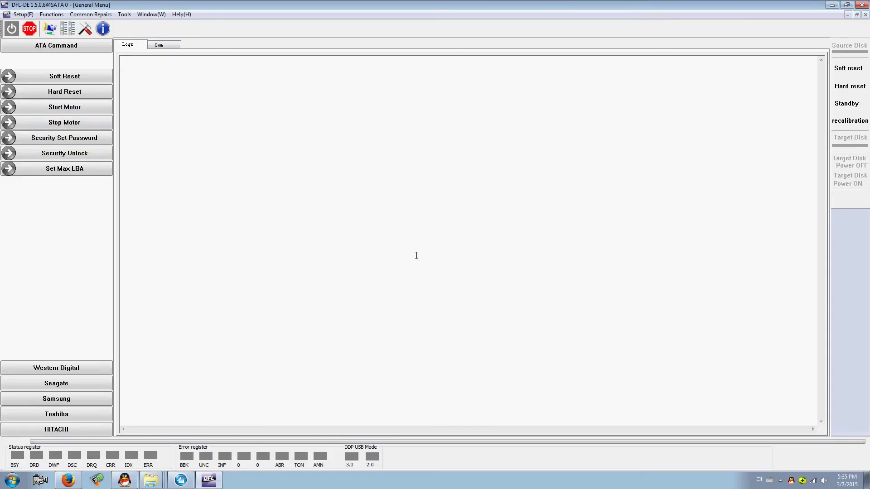
# Power on the source disk so DFL-DE detects it and finishes searching
pyautogui.click(12, 31)
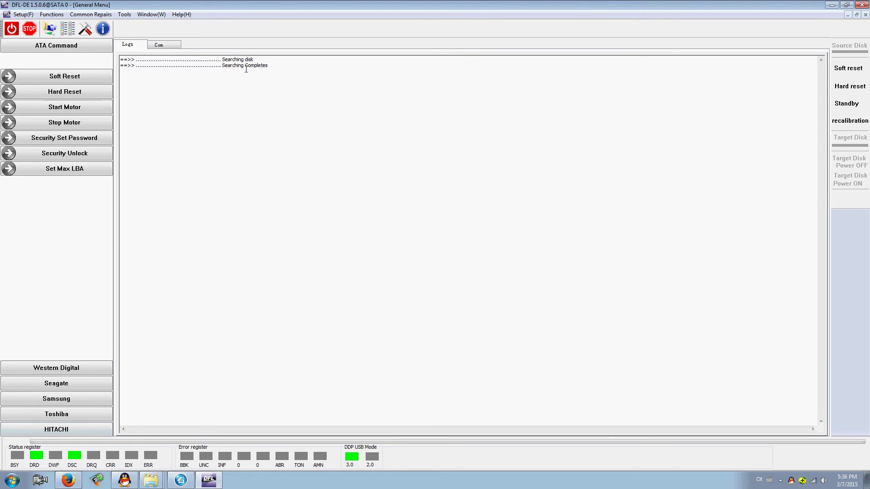
pyautogui.click(50, 30)
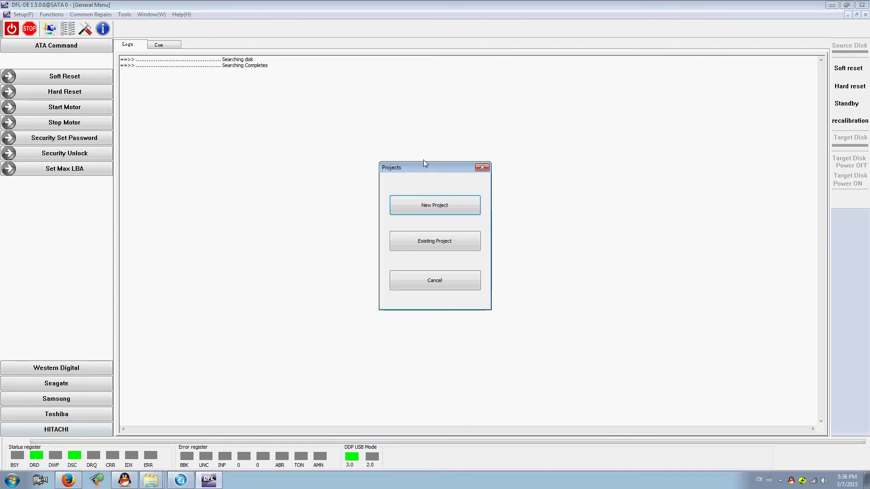
pyautogui.click(444, 208)
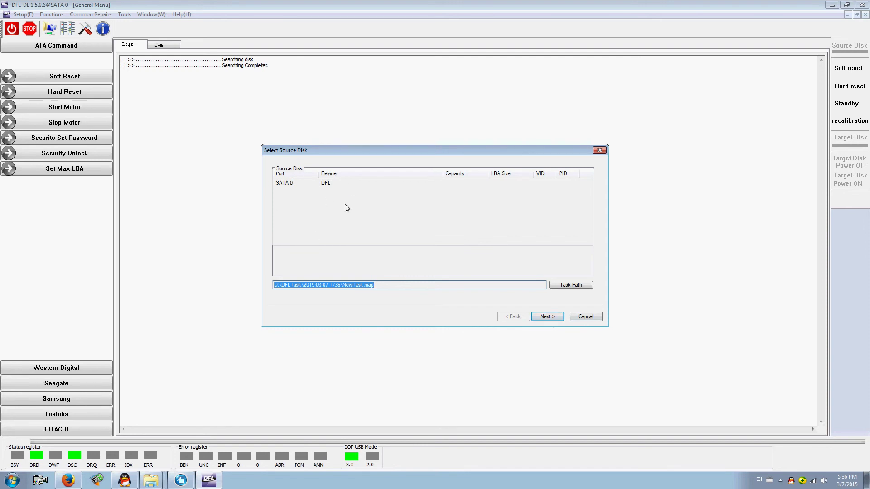
pyautogui.click(553, 319)
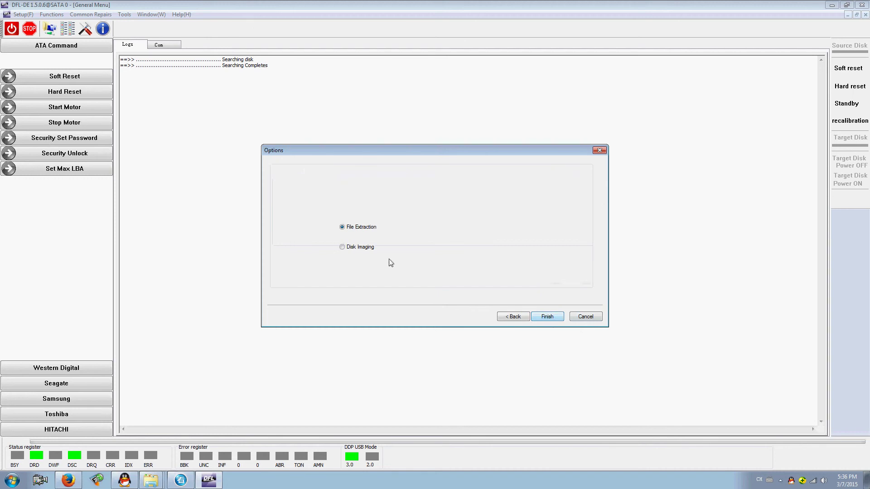
pyautogui.click(362, 250)
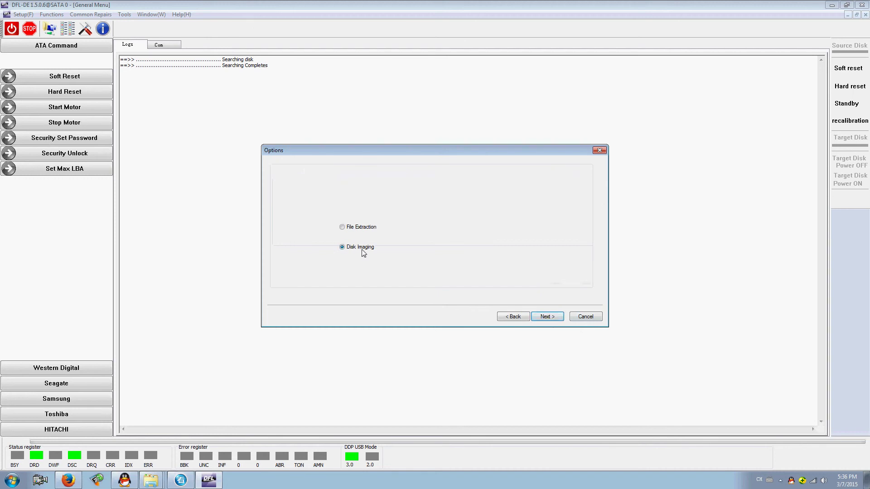
pyautogui.click(546, 319)
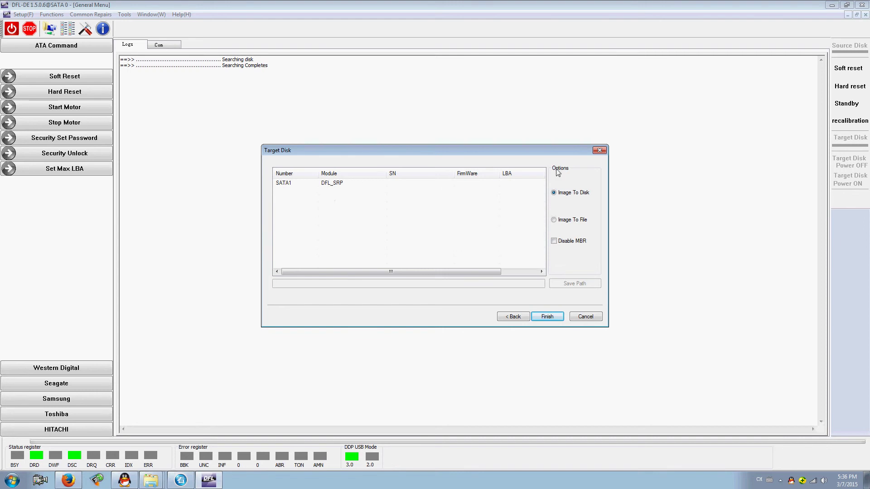
pyautogui.click(555, 222)
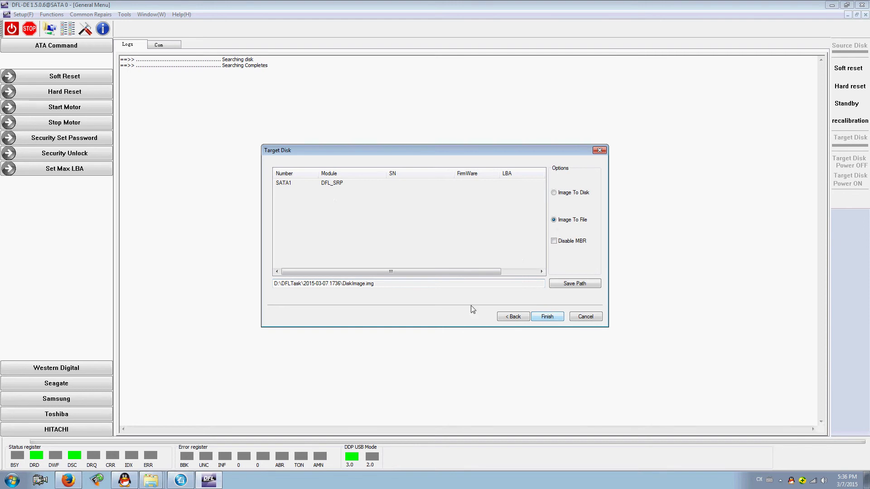
pyautogui.click(545, 317)
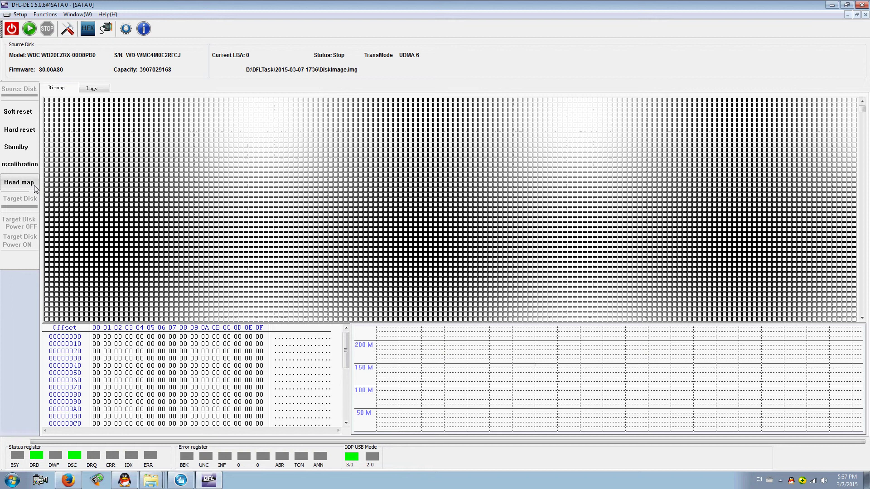
# Run head-map detection using the Western Digital WD ROYL/L drive family
pyautogui.click(28, 184)
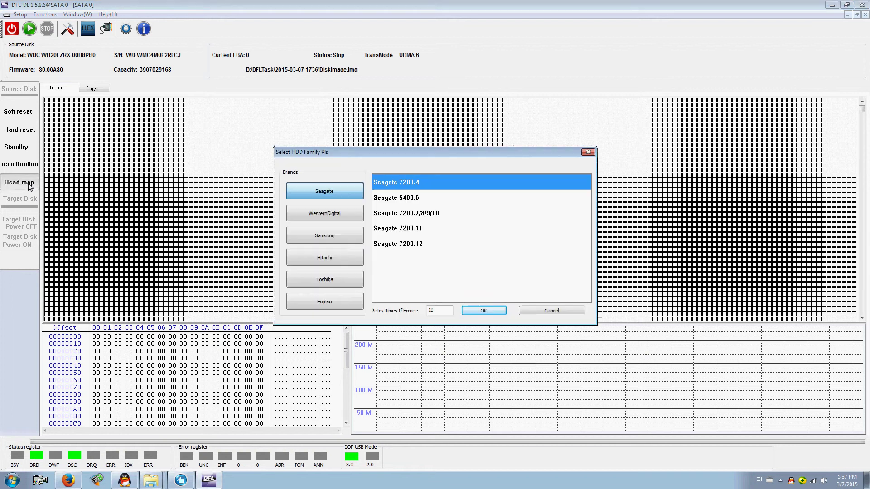
pyautogui.click(339, 213)
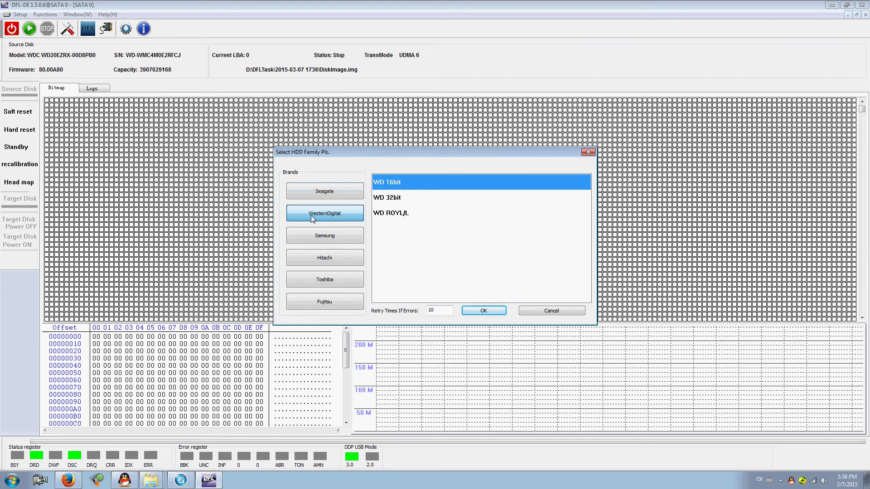
pyautogui.click(400, 215)
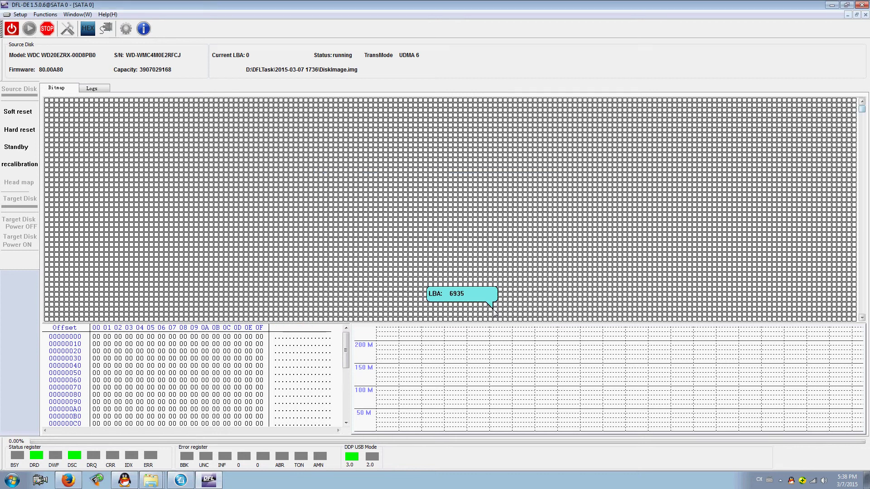
# Watch the Logs until head-map execution completes with a head count of 4
pyautogui.click(93, 88)
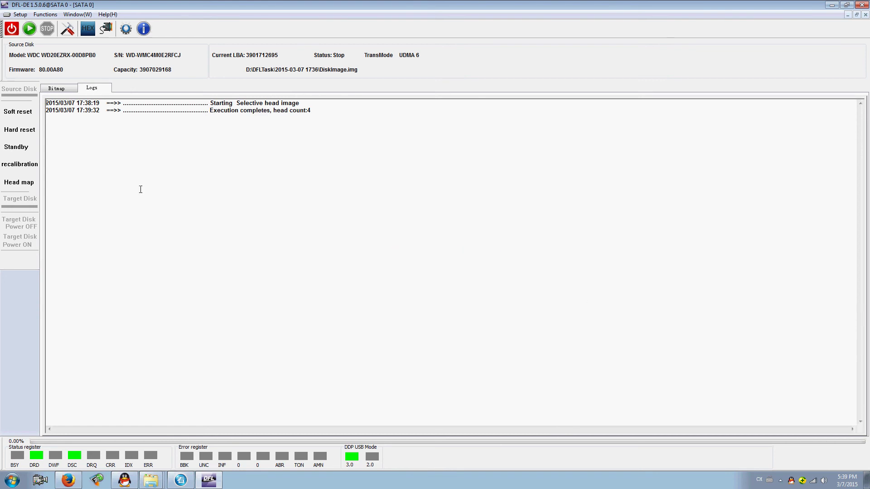
# Turn on Enable Selective Head Image in the Image By Head settings
pyautogui.click(67, 29)
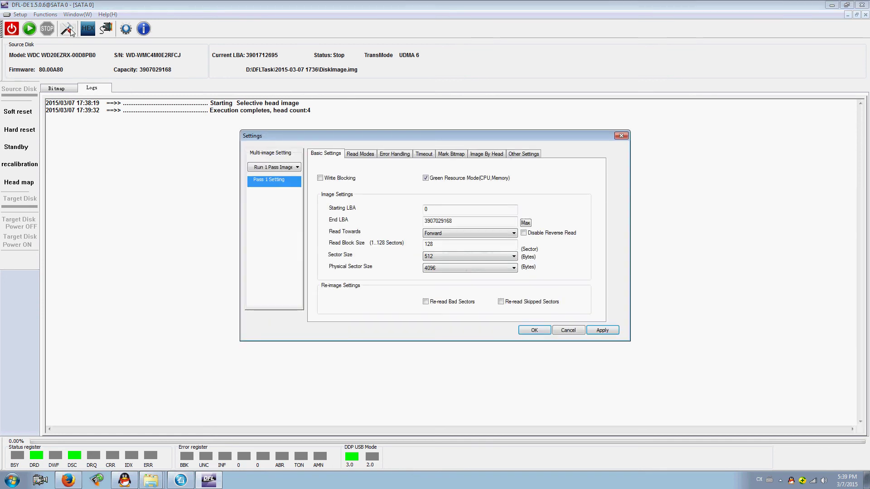
pyautogui.click(486, 155)
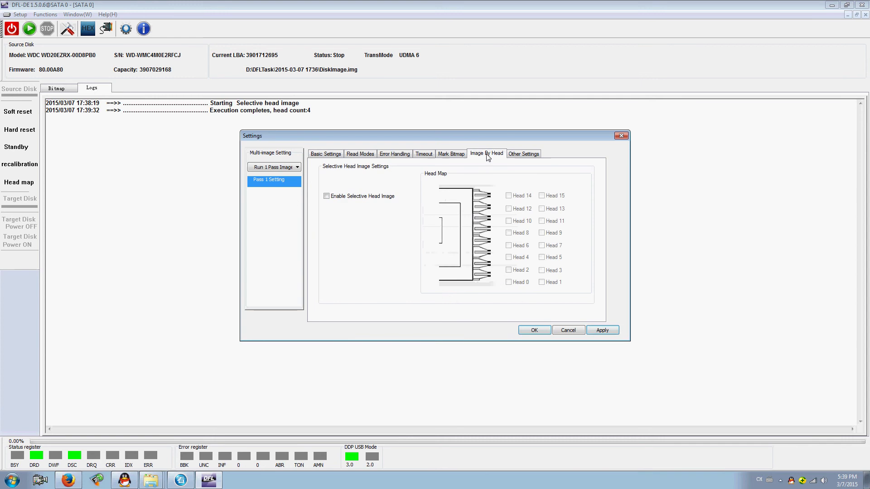
pyautogui.click(327, 197)
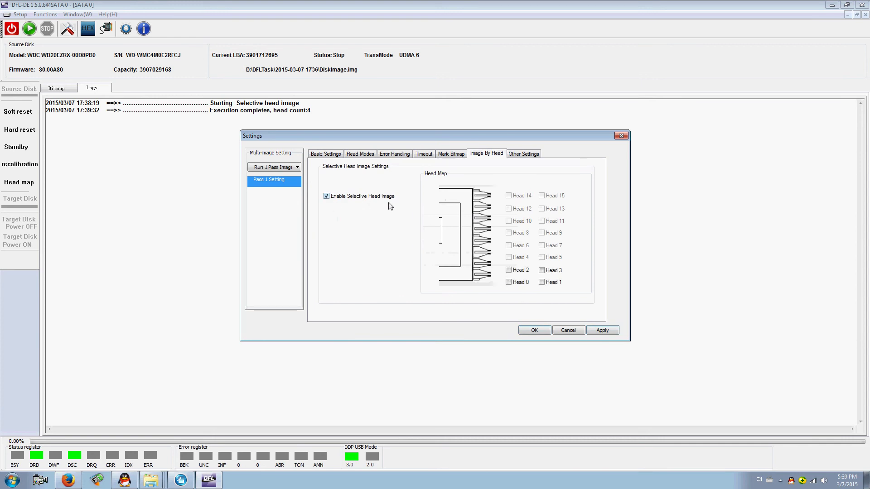
# Select only Head 3 for imaging and save the settings
pyautogui.click(541, 282)
pyautogui.click(509, 283)
pyautogui.click(508, 270)
pyautogui.click(541, 270)
pyautogui.click(509, 270)
pyautogui.click(509, 282)
pyautogui.click(542, 270)
pyautogui.click(540, 282)
pyautogui.click(535, 330)
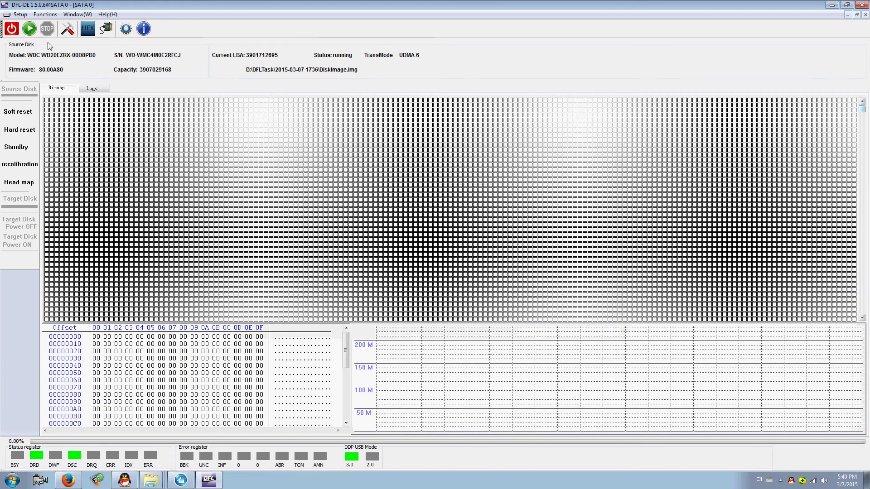
# Start imaging Head 3 and let it advance to current LBA 4330672
pyautogui.click(30, 29)
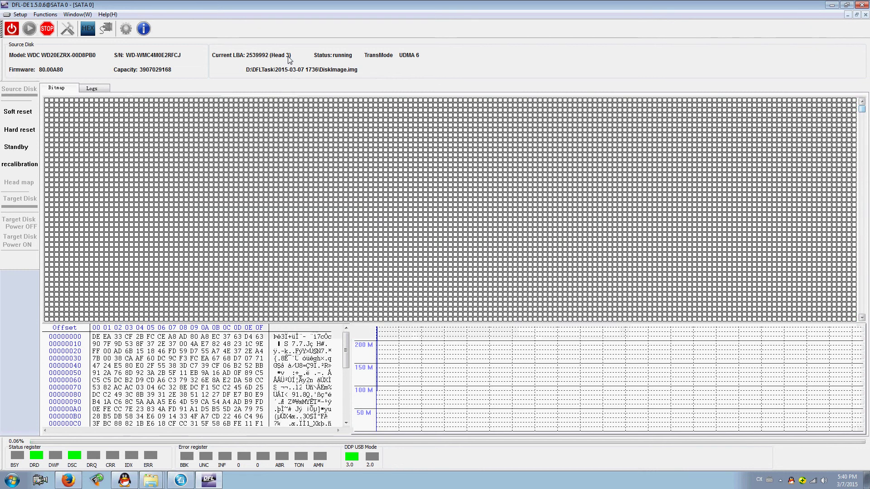
pyautogui.moveTo(626, 131)
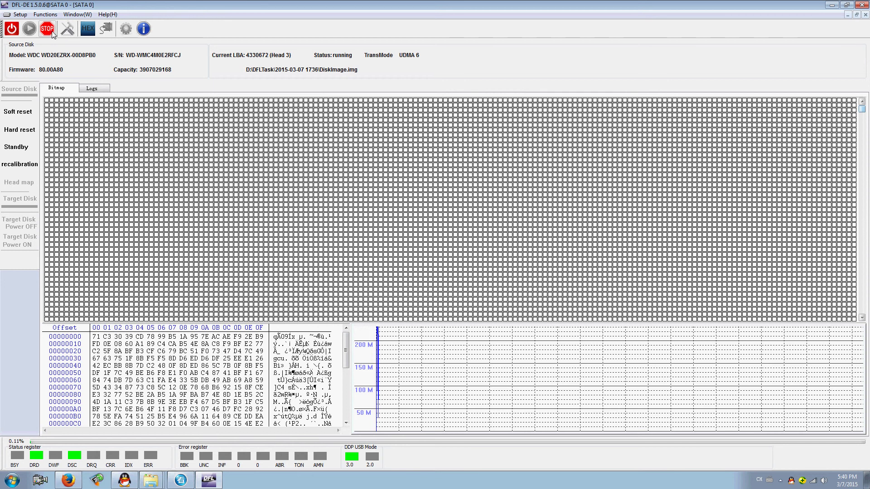
# Stop imaging and switch pass 1's head selection from Head 3 to Head 1
pyautogui.click(50, 31)
pyautogui.click(67, 29)
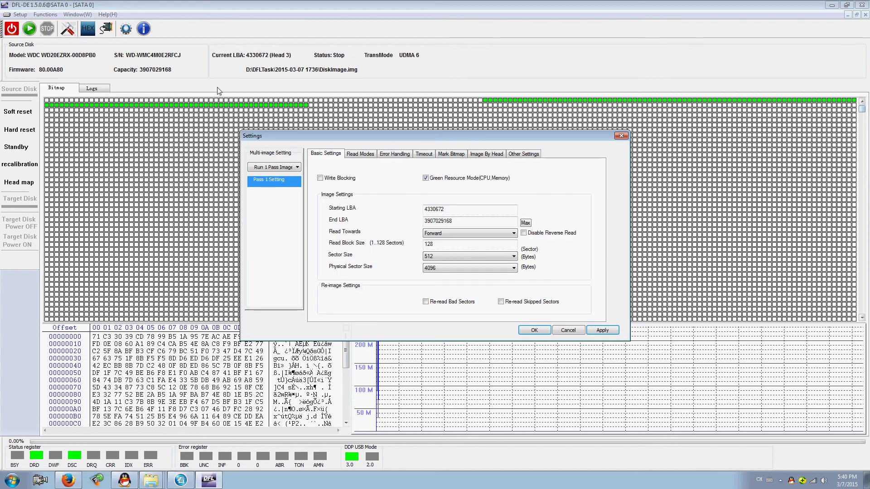
pyautogui.click(494, 154)
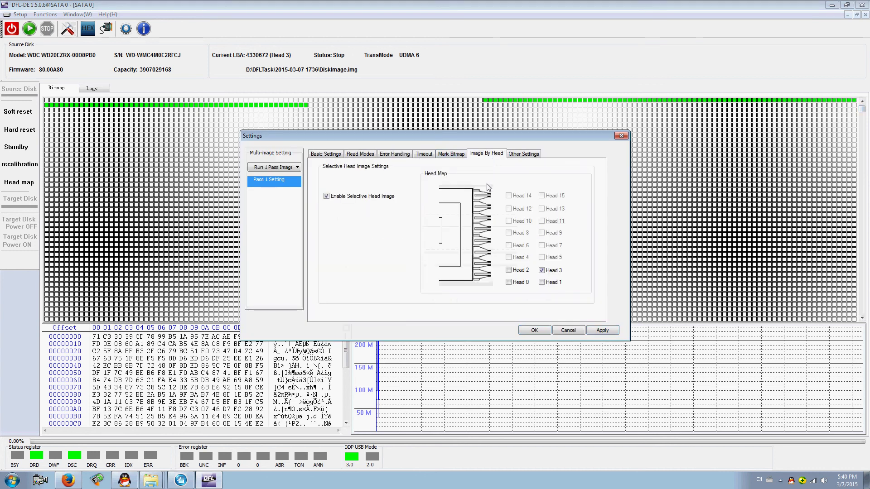
pyautogui.click(542, 270)
pyautogui.click(542, 282)
pyautogui.click(521, 272)
pyautogui.click(514, 283)
# Add a second pass with selective head imaging of Head 0 only
pyautogui.click(296, 167)
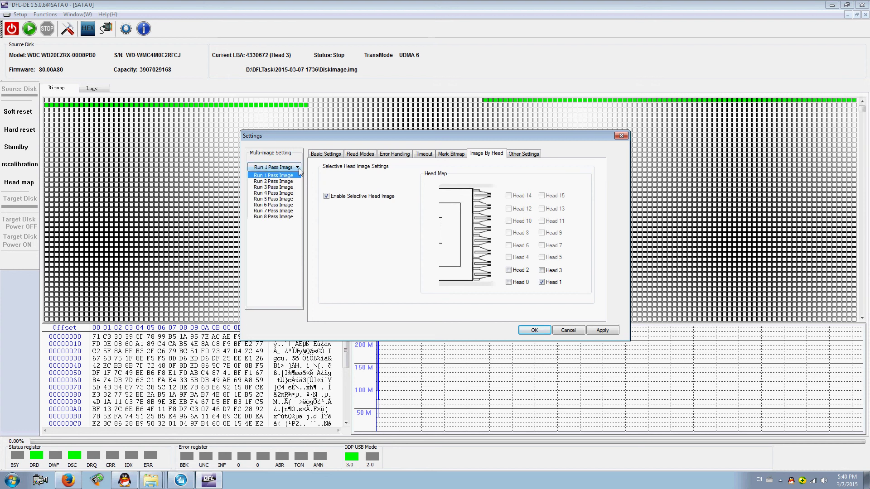
pyautogui.click(279, 181)
pyautogui.click(275, 194)
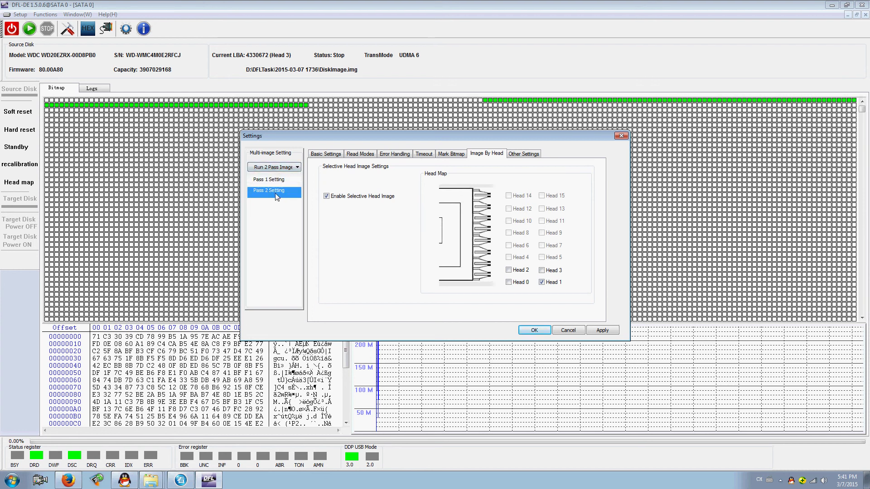
pyautogui.click(326, 196)
pyautogui.click(509, 282)
pyautogui.click(543, 283)
# Extend to three passes, with pass 3 selectively imaging Head 2
pyautogui.click(297, 167)
pyautogui.click(272, 188)
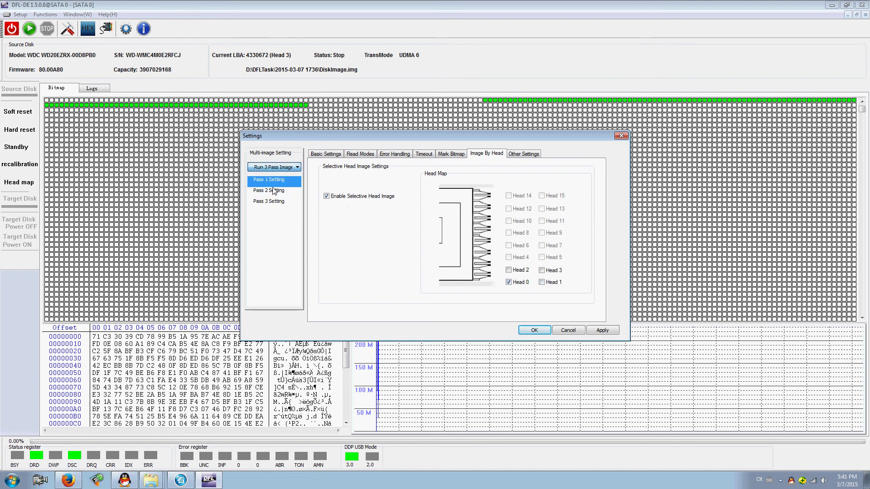
pyautogui.click(272, 202)
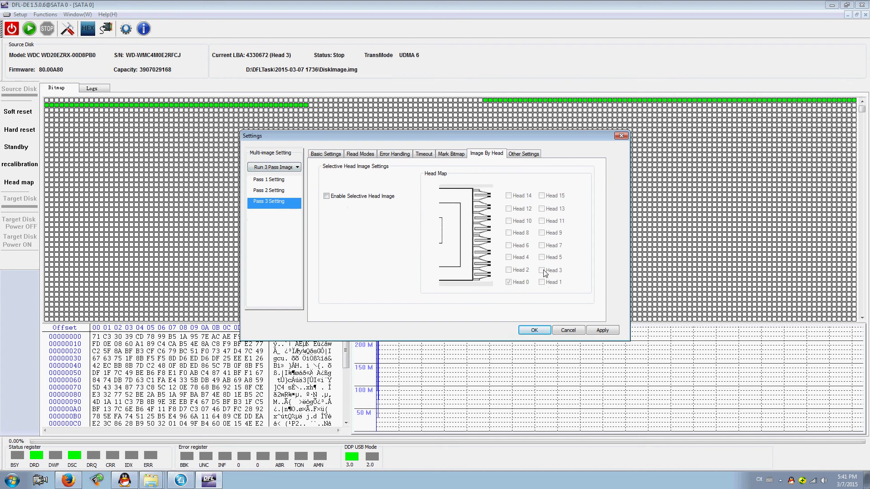
pyautogui.click(326, 196)
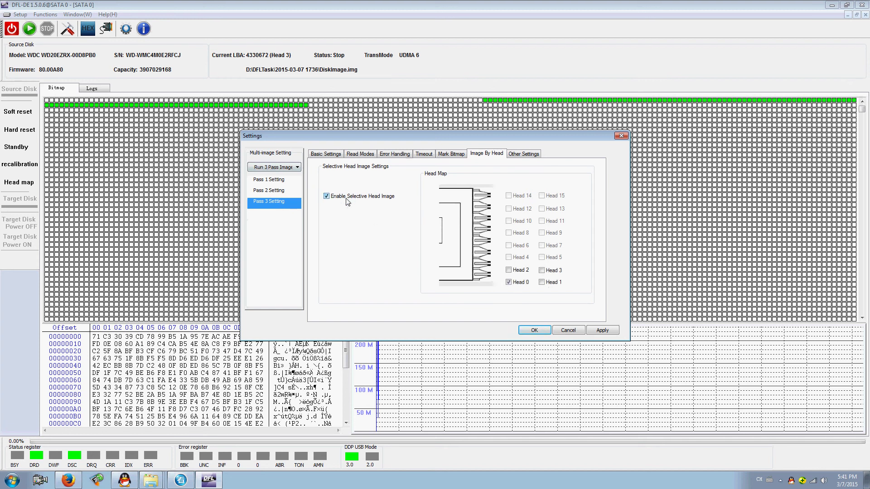
pyautogui.click(519, 286)
# Apply the three-pass settings (Head 1, Head 0, Head 2) so imaging resumes
pyautogui.click(534, 331)
pyautogui.moveTo(393, 181)
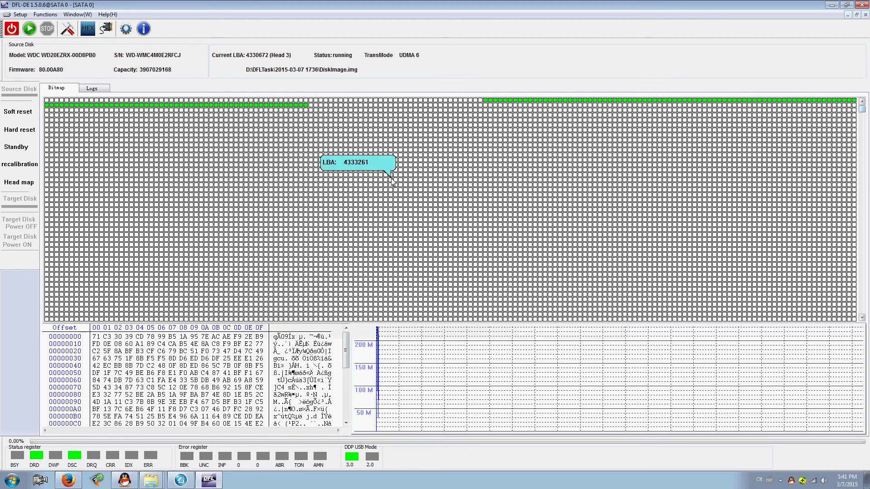